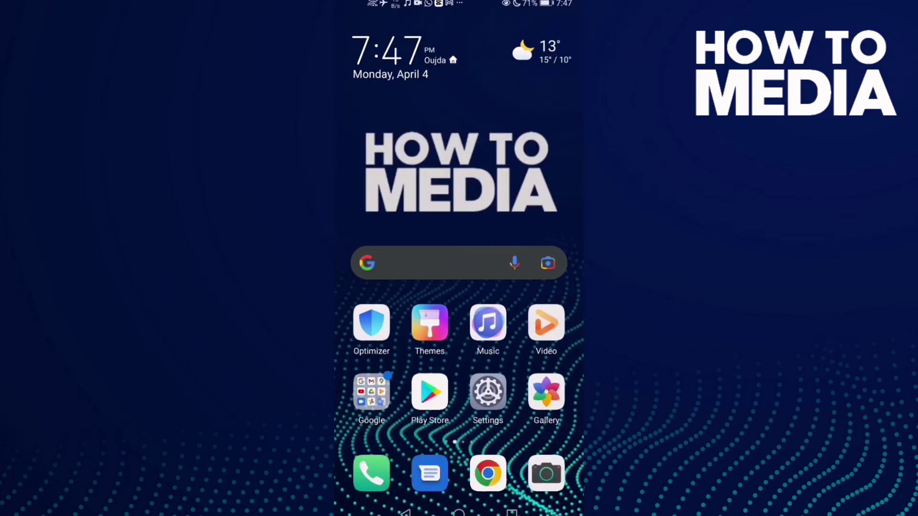
Swipe the Android home screen to the page holding the Discord icon.
mouse_move(435, 352)
left_mouse_down()
mouse_move(359, 352)
mouse_move(531, 351)
mouse_move(428, 347)
mouse_move(388, 332)
mouse_move(434, 358)
mouse_move(424, 371)
mouse_move(502, 371)
mouse_move(437, 349)
mouse_move(400, 349)
mouse_move(545, 349)
mouse_move(387, 352)
left_mouse_up()
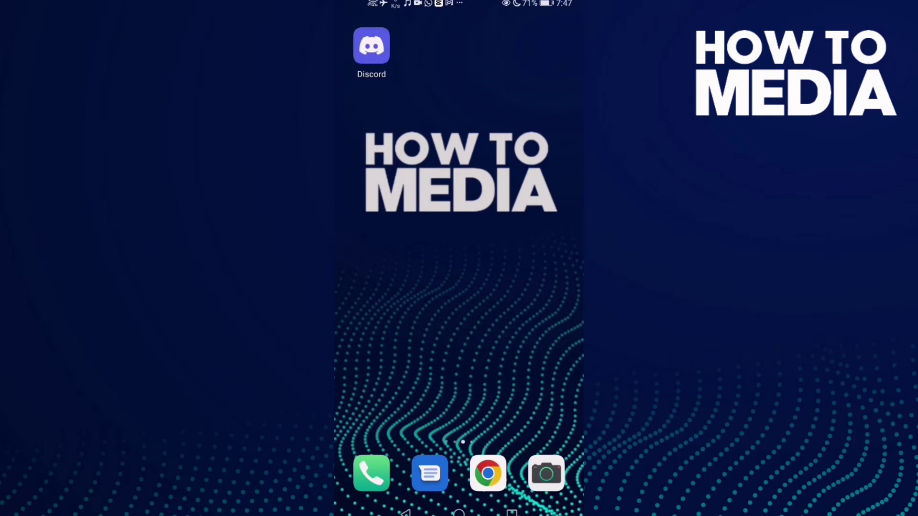
Launch Discord, reveal the friends server's channel drawer and expand its options sheet.
left_click(371, 46)
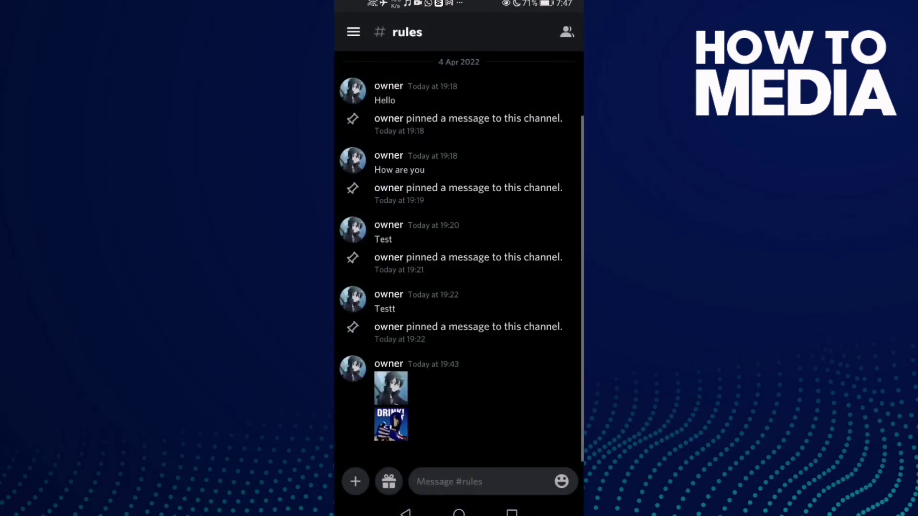
left_click_drag(387, 337, 440, 338)
mouse_move(502, 349)
left_mouse_down()
mouse_move(410, 349)
mouse_move(426, 359)
left_mouse_up()
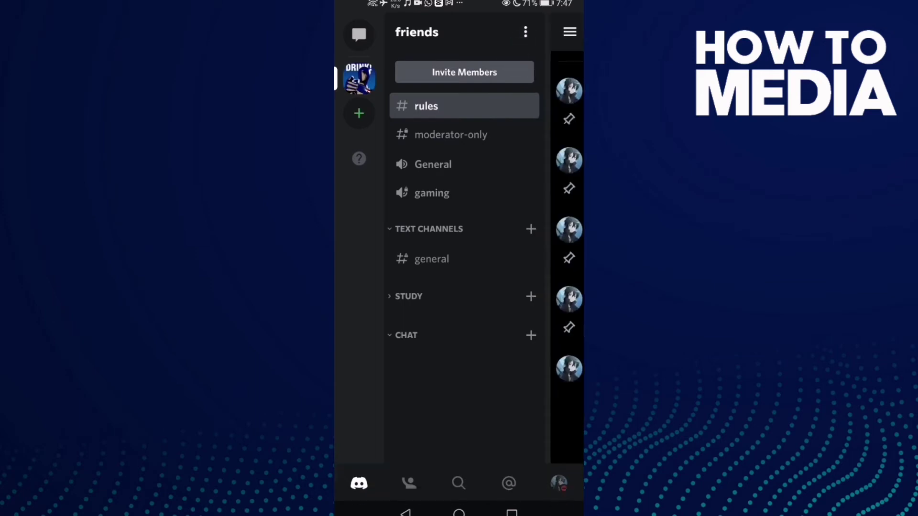
left_click(525, 32)
mouse_move(513, 416)
left_mouse_down()
mouse_move(529, 289)
mouse_move(524, 318)
left_mouse_up()
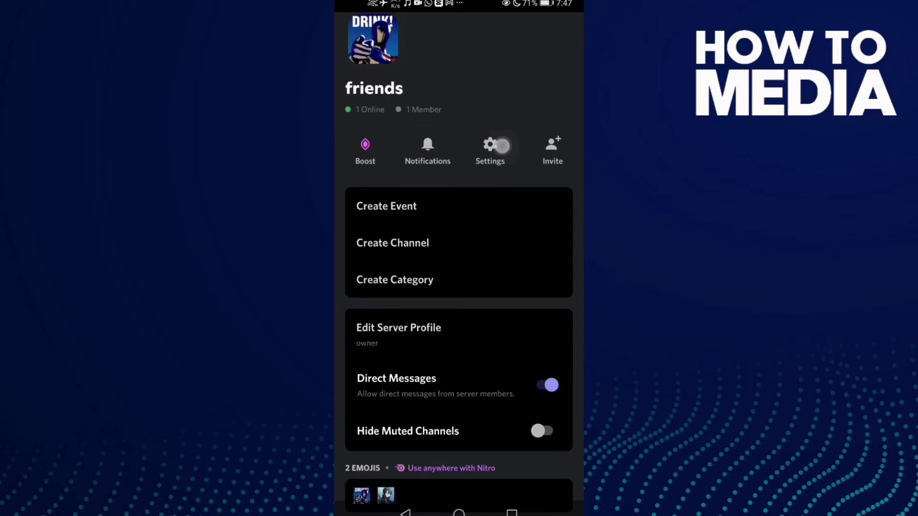
Go through Server Settings to Emoji and bring up the rename screen for emoji_2.
left_click(502, 146)
left_click_drag(513, 445, 510, 349)
left_click_drag(502, 286, 500, 365)
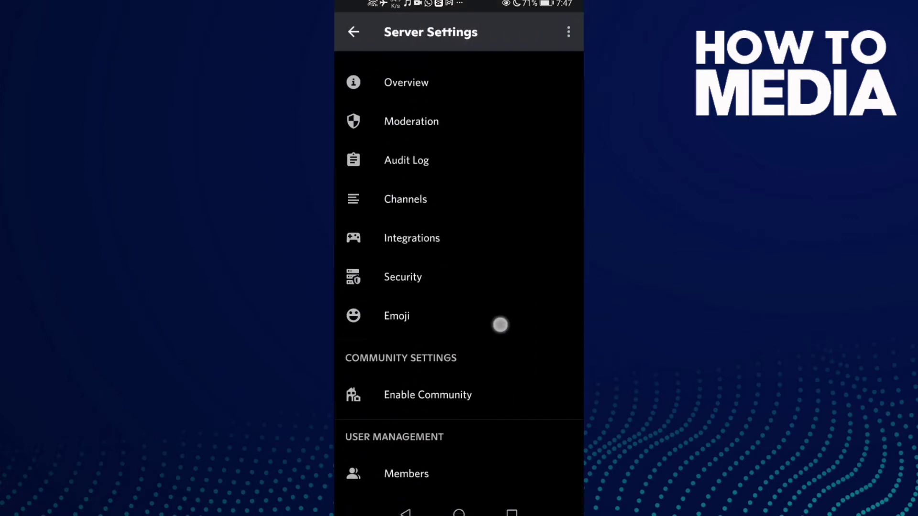
left_click_drag(500, 325, 511, 289)
left_click_drag(409, 284, 408, 275)
mouse_move(473, 280)
left_mouse_down()
mouse_move(474, 310)
mouse_move(493, 284)
mouse_move(488, 392)
mouse_move(502, 336)
mouse_move(500, 392)
left_mouse_up()
left_click_drag(500, 336, 500, 288)
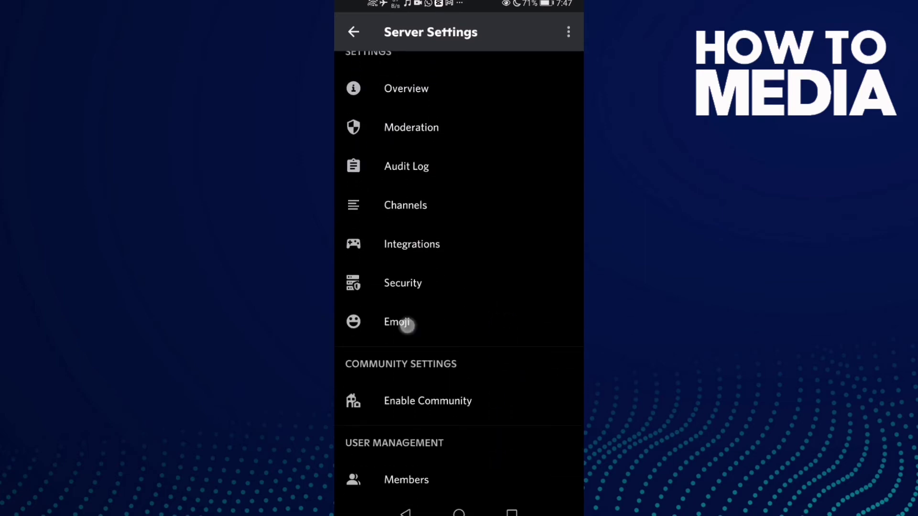
left_click(407, 325)
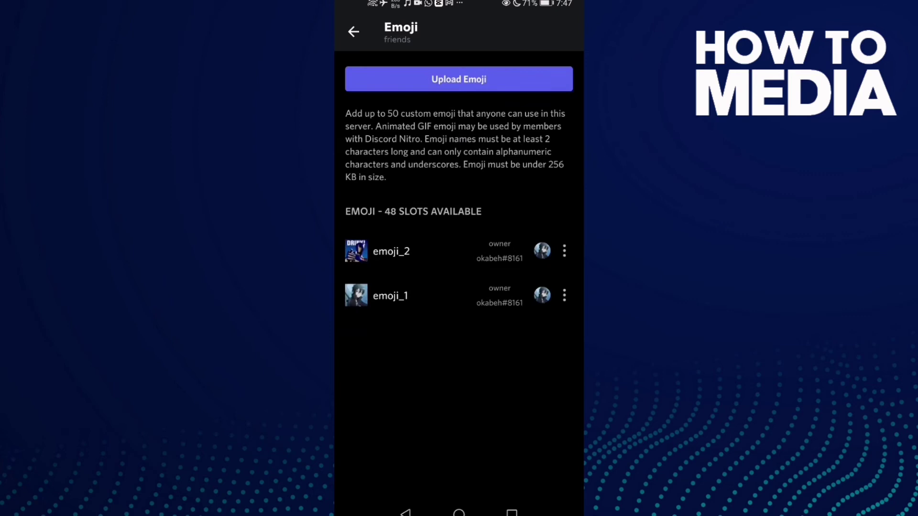
left_click(565, 250)
left_click(565, 250)
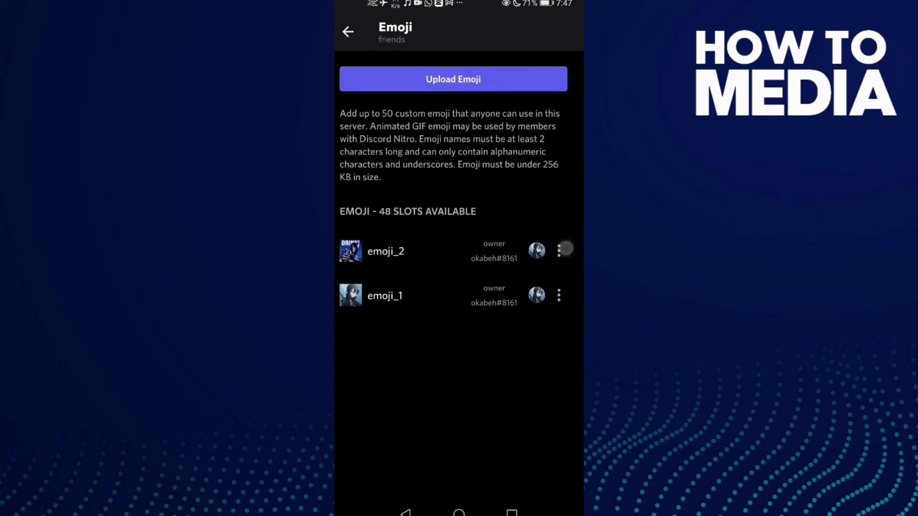
Clear the old alias emoji_2 from the Alias field.
left_click(432, 80)
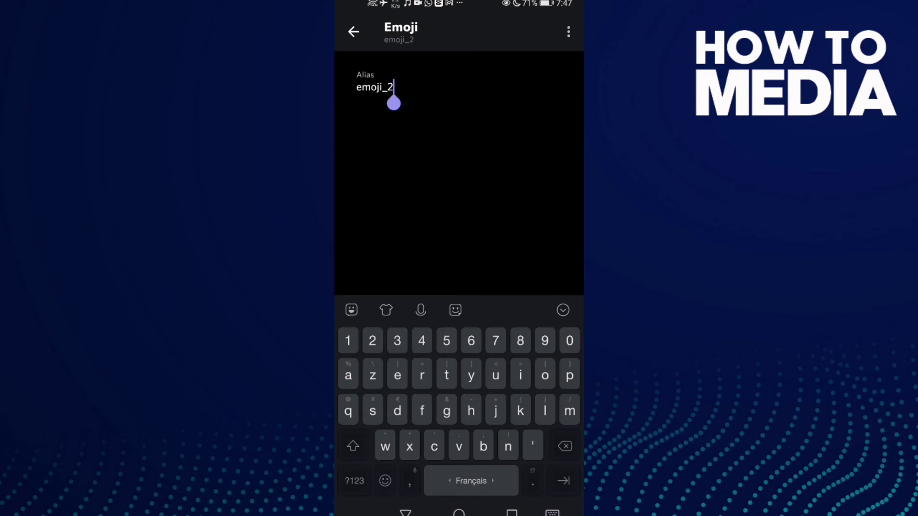
key("BackSpace")
key("BackSpace")
key("BackSpace")
left_click(563, 310)
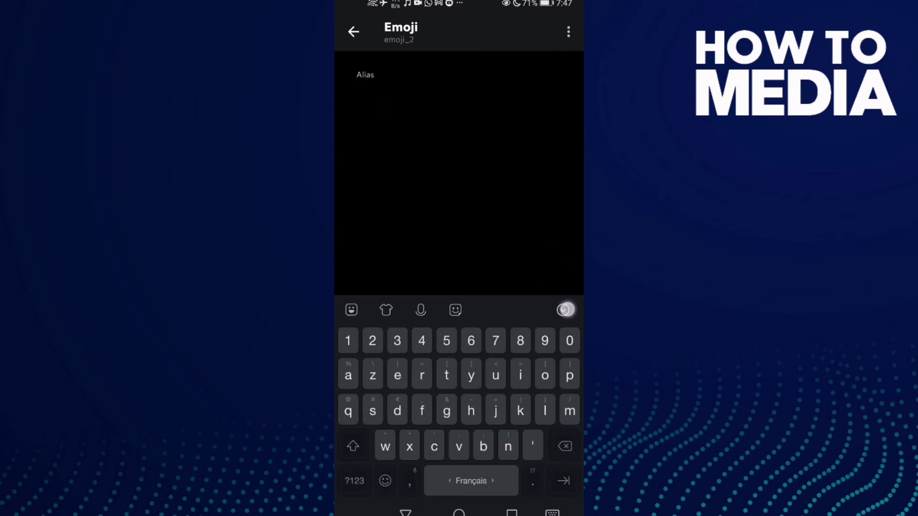
left_click(435, 90)
type("pep")
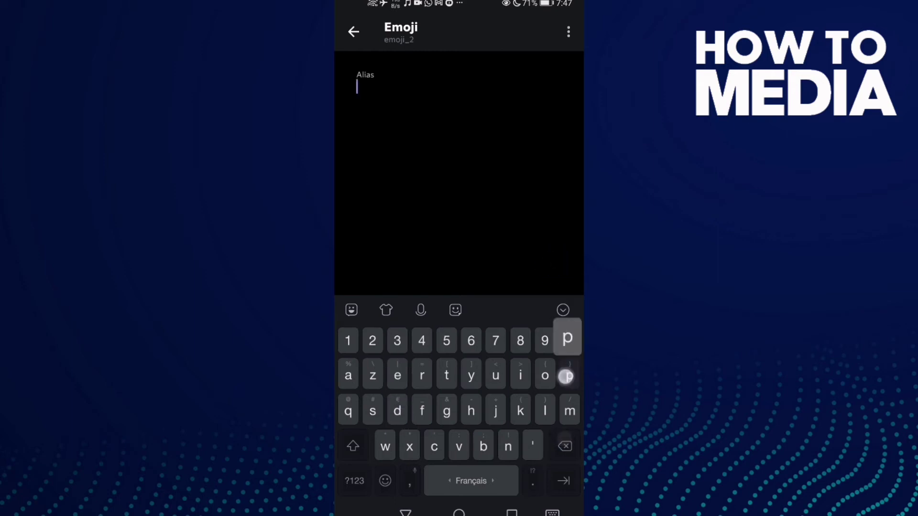
type("siman")
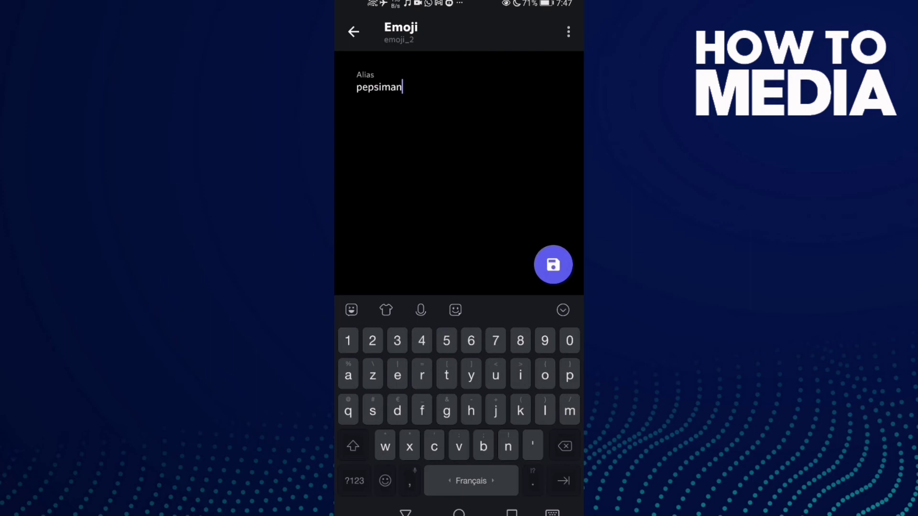
Save the new alias pepsiman and return to the server's emoji list.
left_click(564, 308)
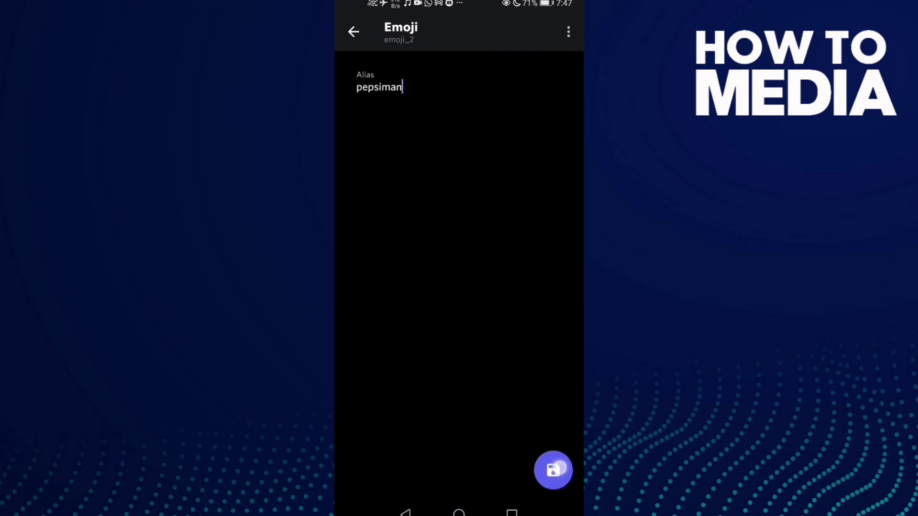
left_click(559, 470)
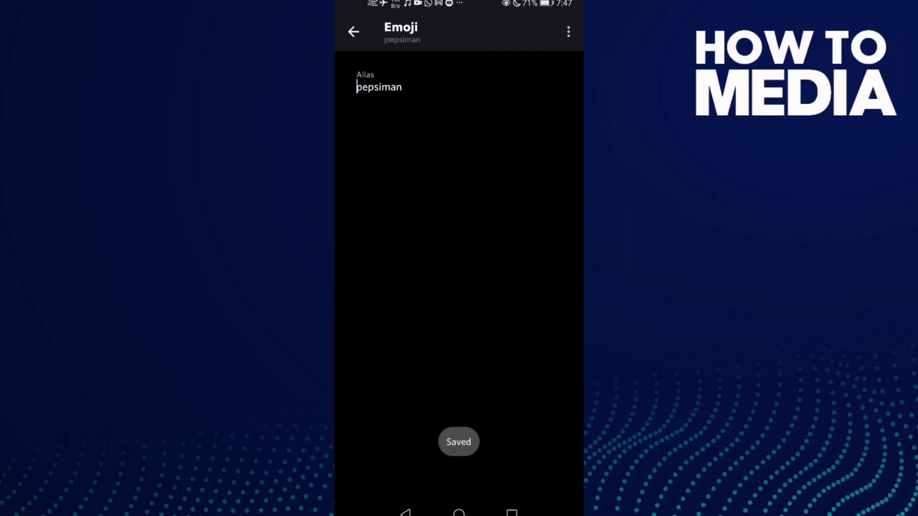
left_click(405, 514)
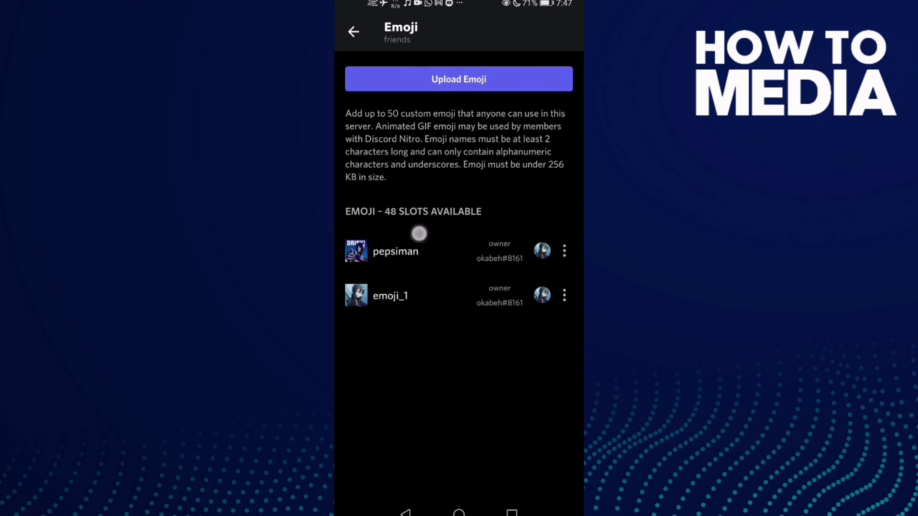
Leave Discord for the Android home screen.
left_click(459, 514)
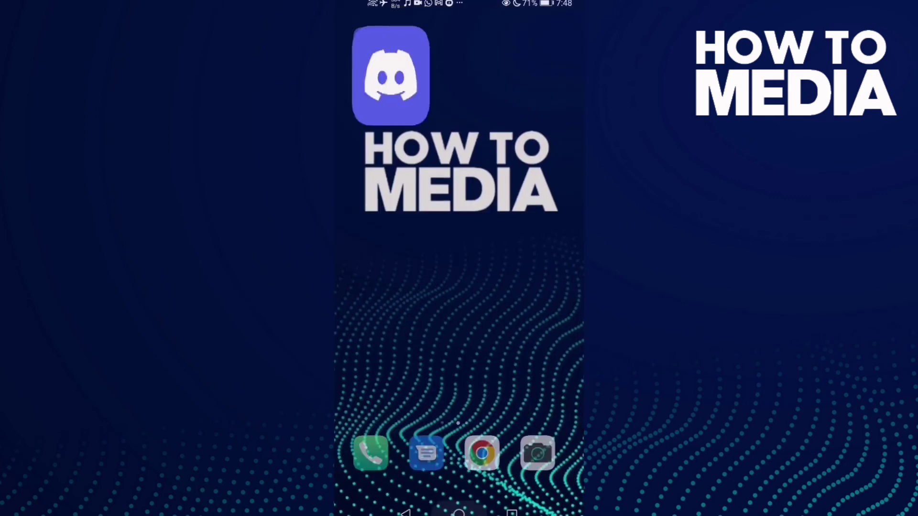